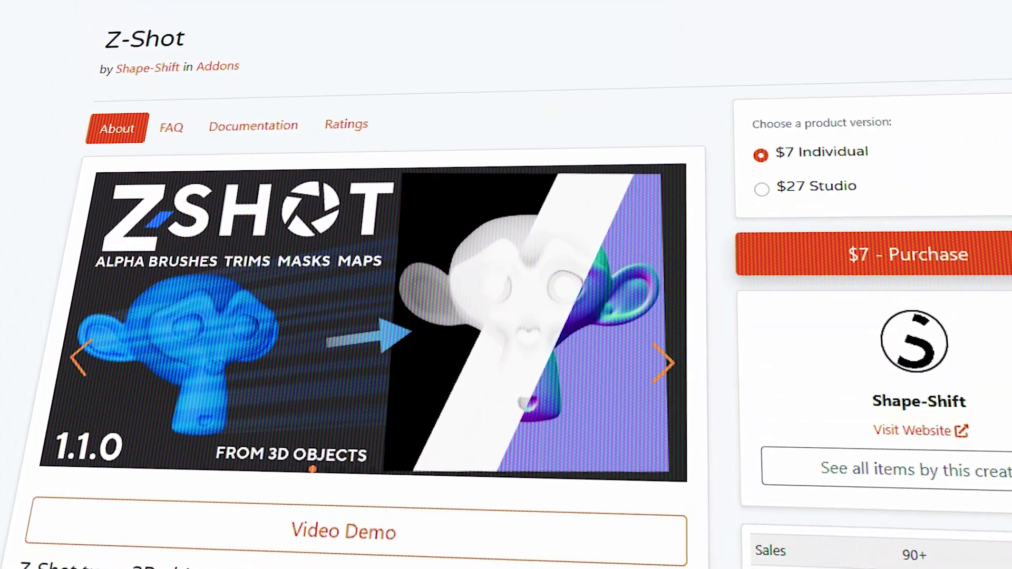
Step: Draw a spiral trim curve across Suzanne's head with the Z-Shot trim tool
drag(506, 195, 525, 166)
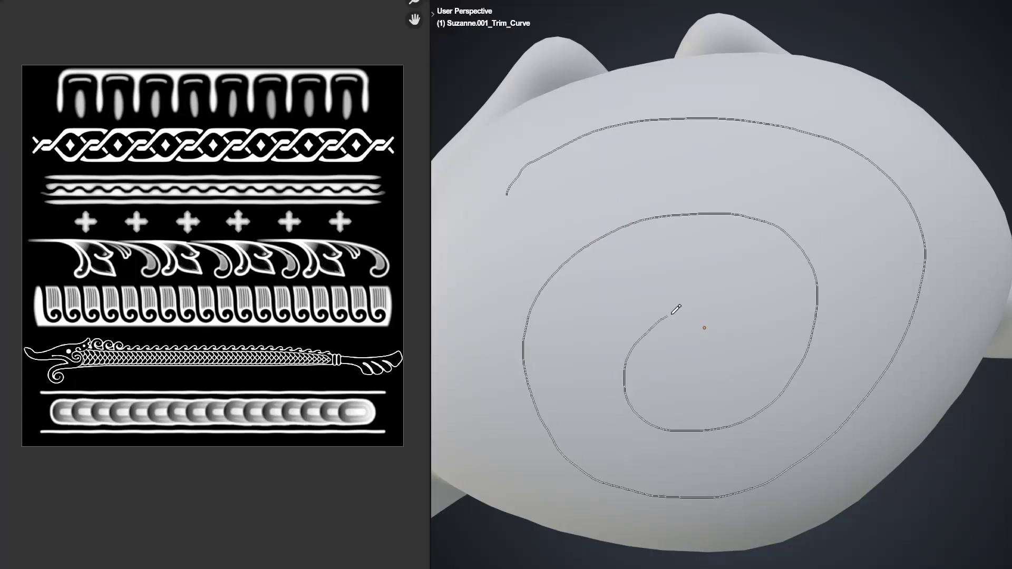
drag(677, 310, 677, 310)
mouse_move(730, 302)
middle_down()
mouse_move(735, 406)
mouse_move(767, 289)
middle_up()
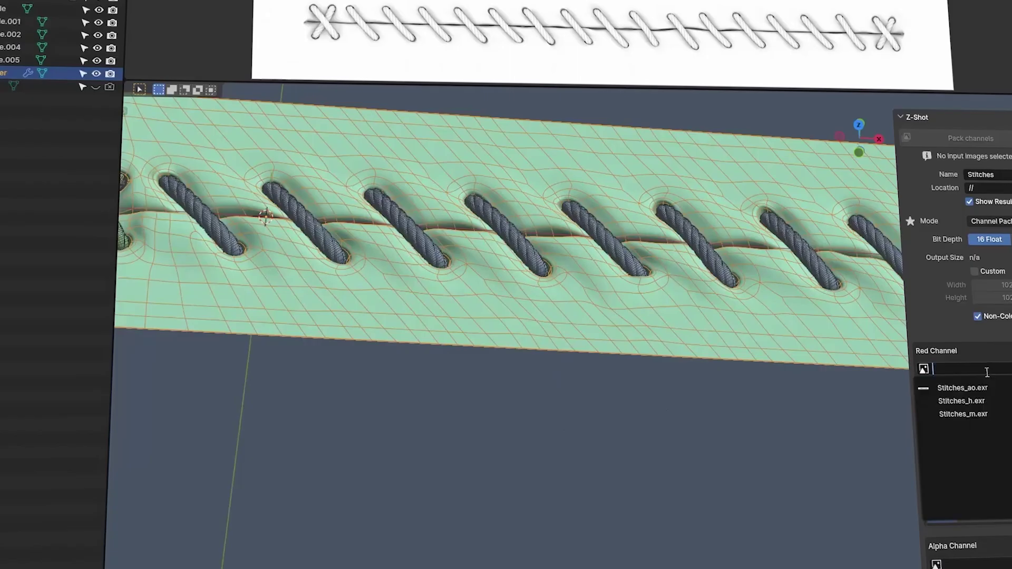
Step: Assign Stitches_h.exr, Stitches_m.exr and Stitches_ao.exr to the red, green and blue channels
click(991, 401)
click(954, 436)
click(965, 478)
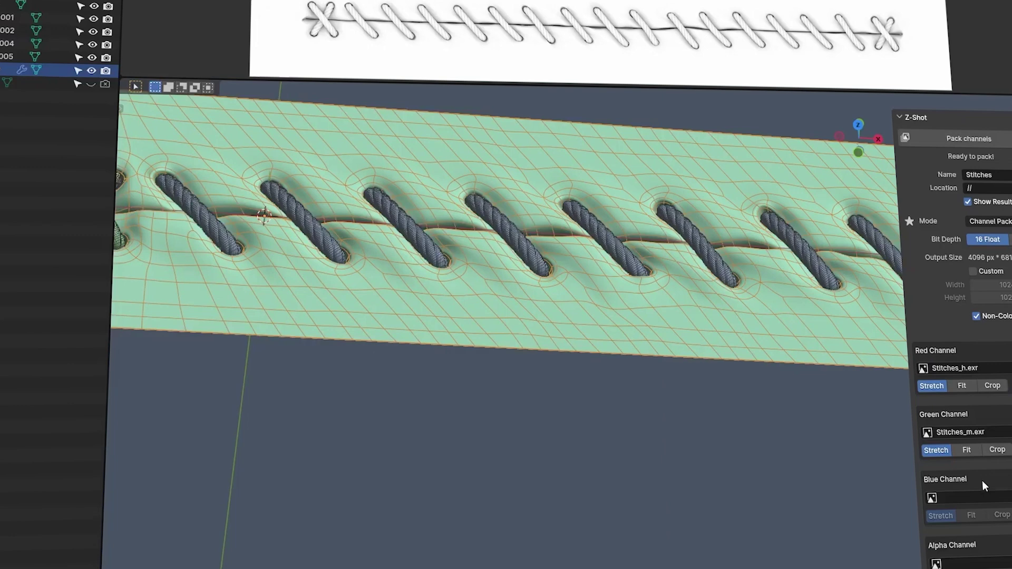
click(970, 500)
click(959, 362)
Step: Pack the three maps into one texture, overwriting Stitches.exr
click(968, 139)
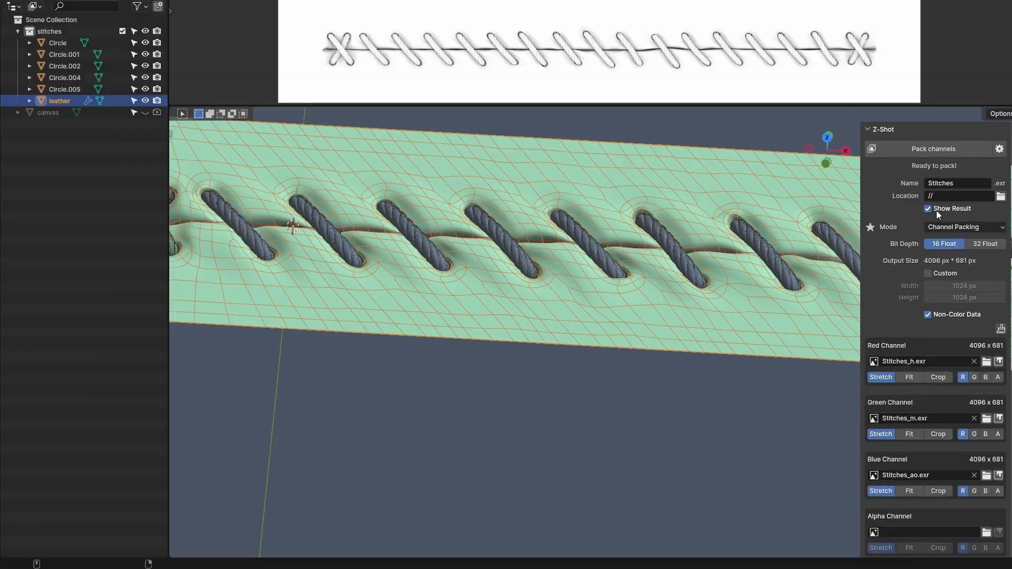
click(896, 149)
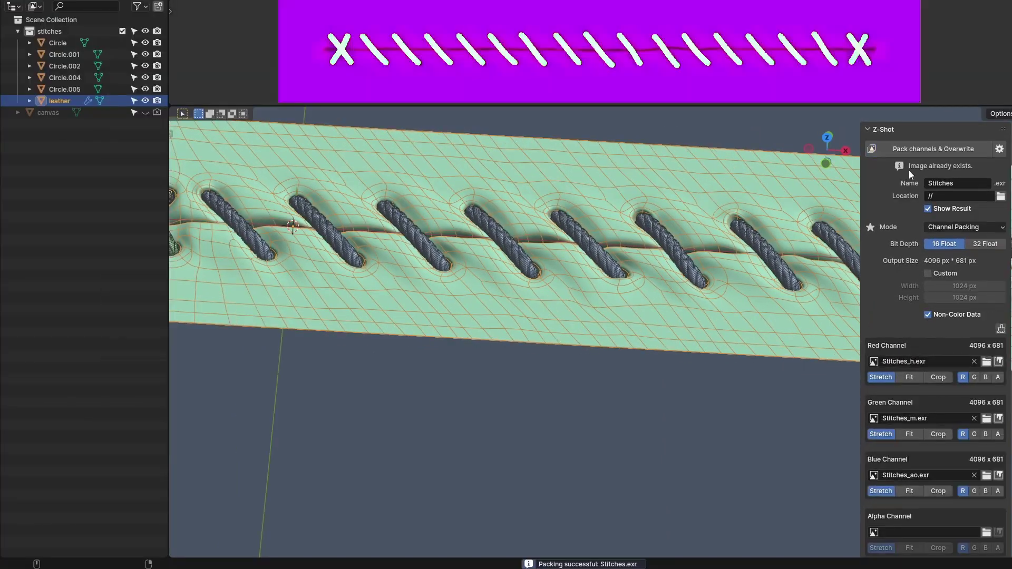
scroll(598, 58, up, 3)
scroll(599, 58, down, 3)
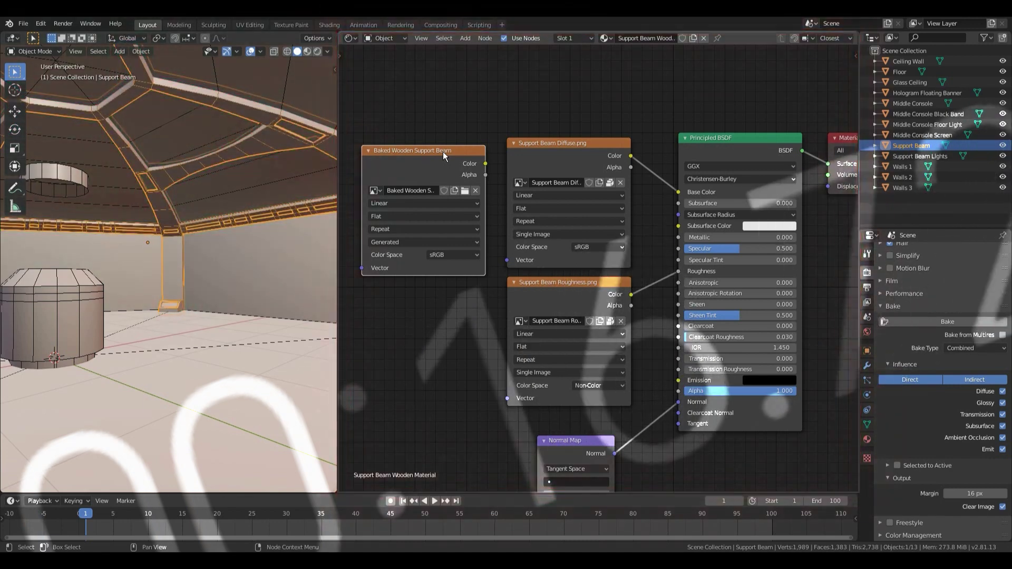
Step: Show the baked wooden support beam image in an Image Editor, then view the spheres from the front
click(442, 151)
key(shift+F10)
click(552, 38)
click(585, 61)
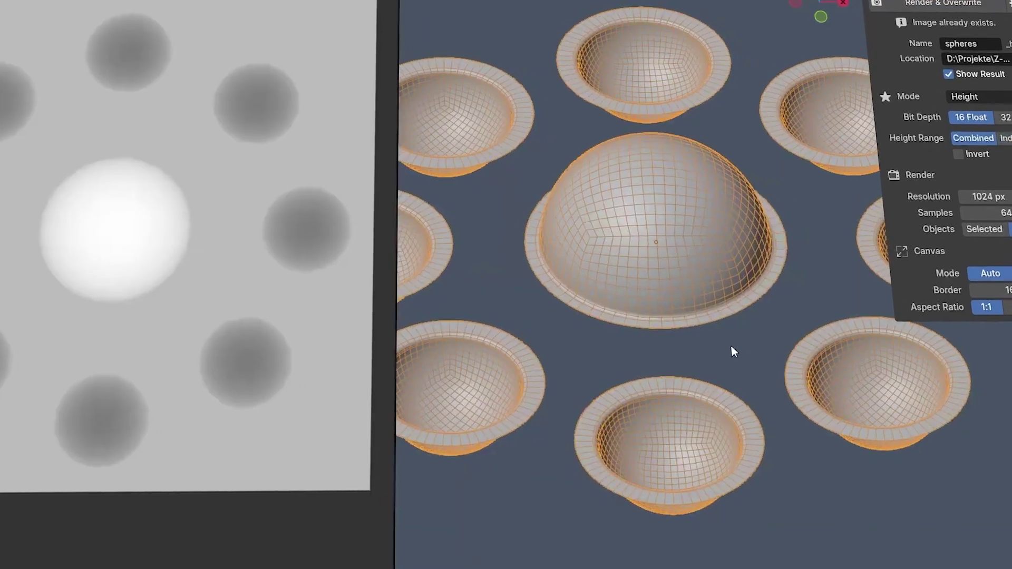
key(KP_1)
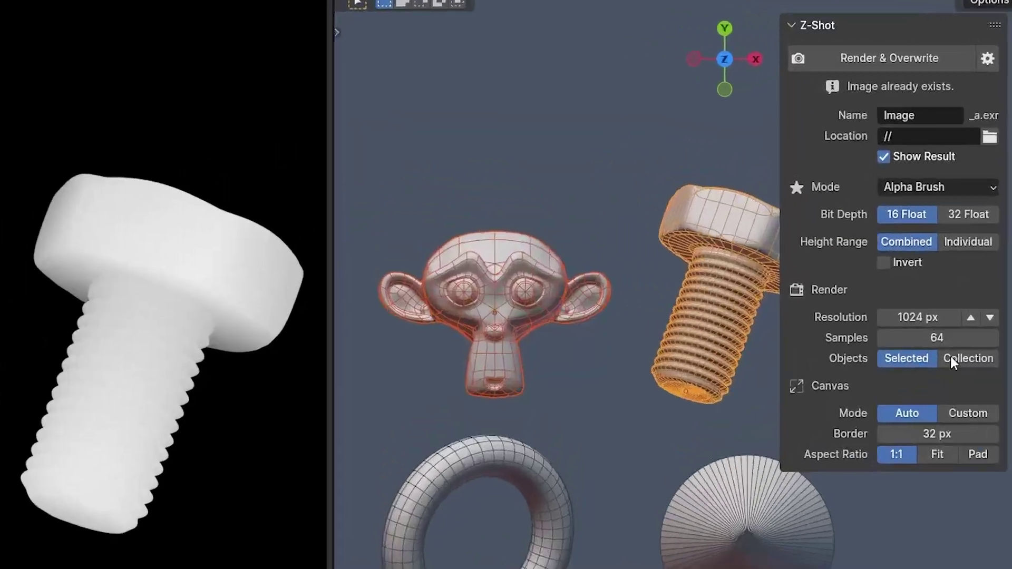
Step: Set the alpha brush render to use the whole Collection and delete the sphere
click(950, 357)
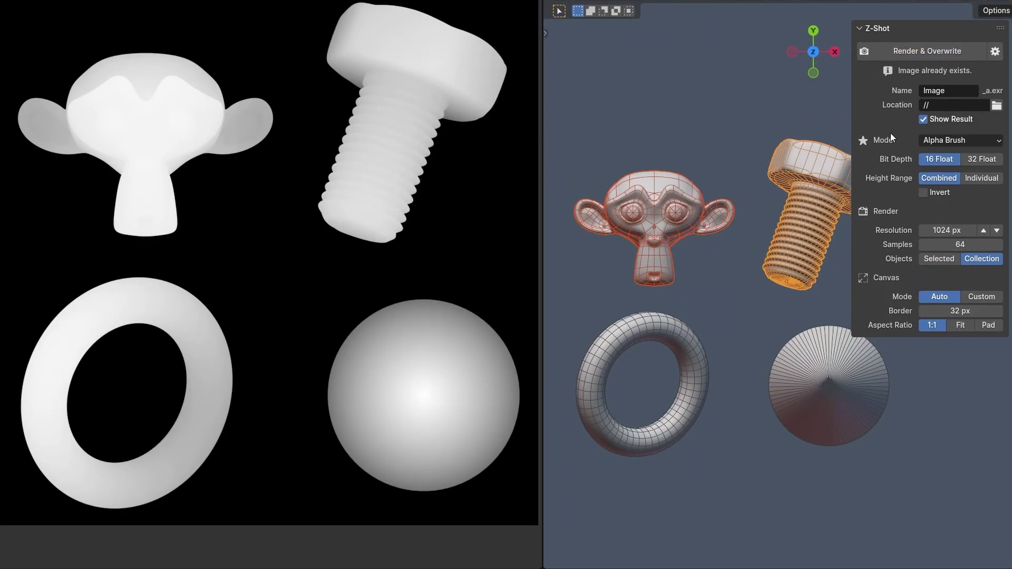
scroll(765, 284, down, 2)
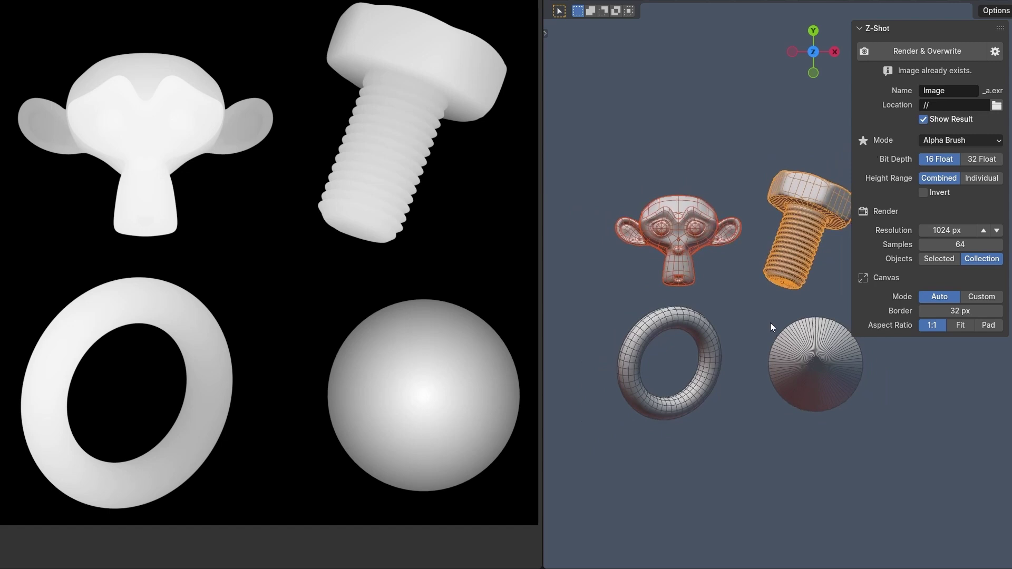
click(810, 354)
key(Delete)
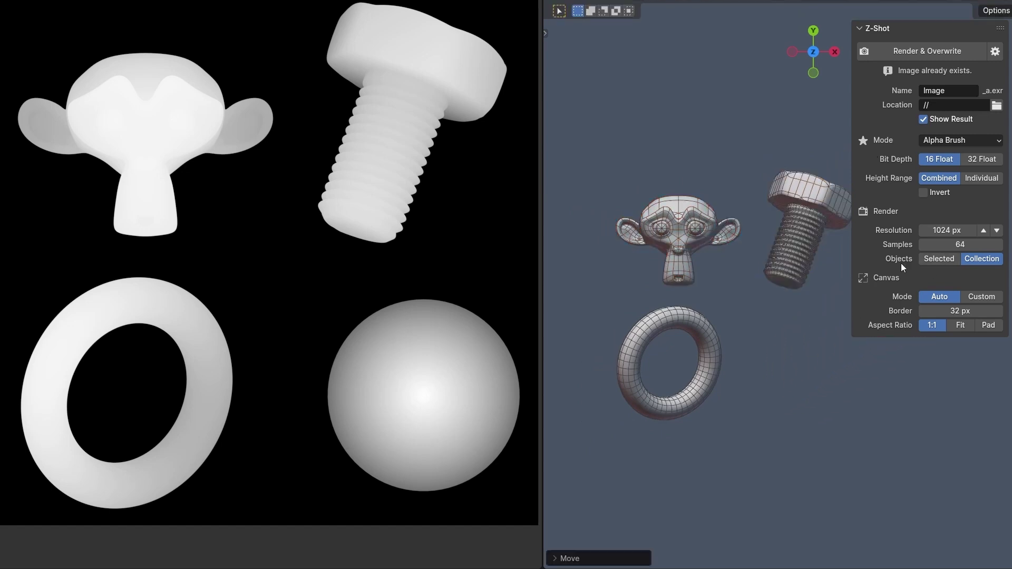
Step: Move the torus to the left of the monkey and set Aspect Ratio to Fit
click(709, 346)
drag(709, 347, 567, 228)
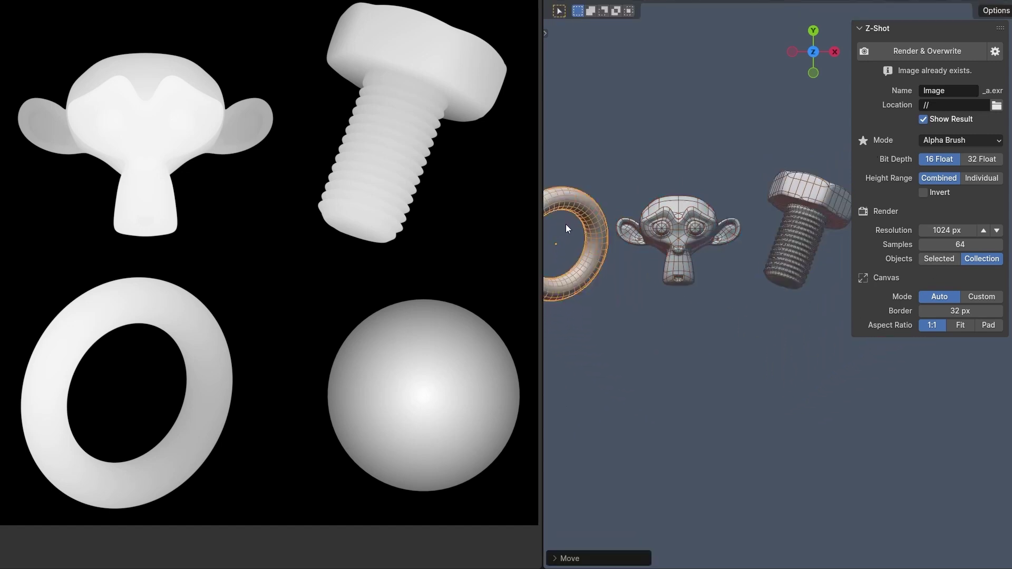
click(967, 326)
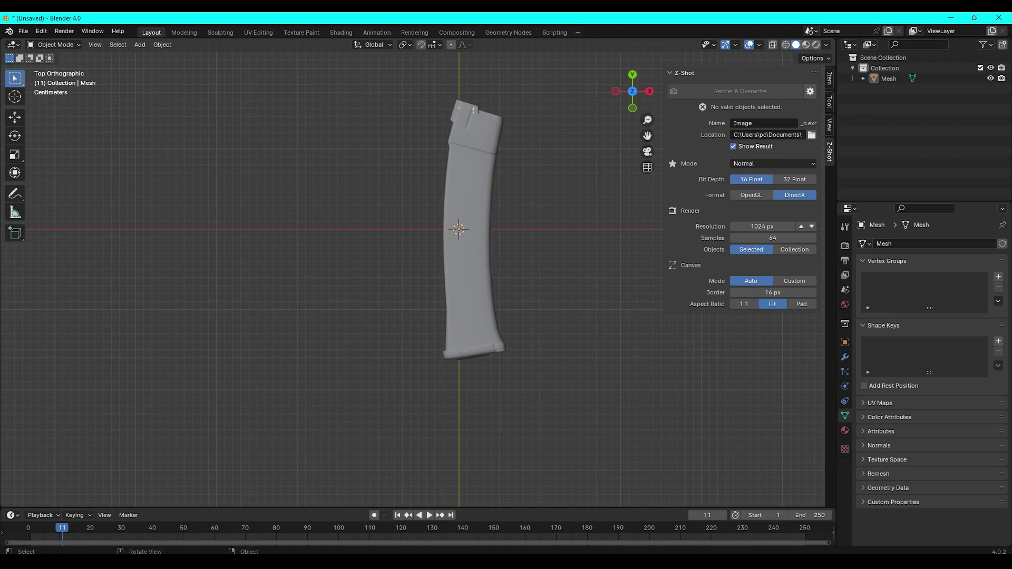
Step: Switch Z-Shot to Curvature mode for the curved mesh, check output settings, and render the curvature map
click(875, 78)
click(740, 150)
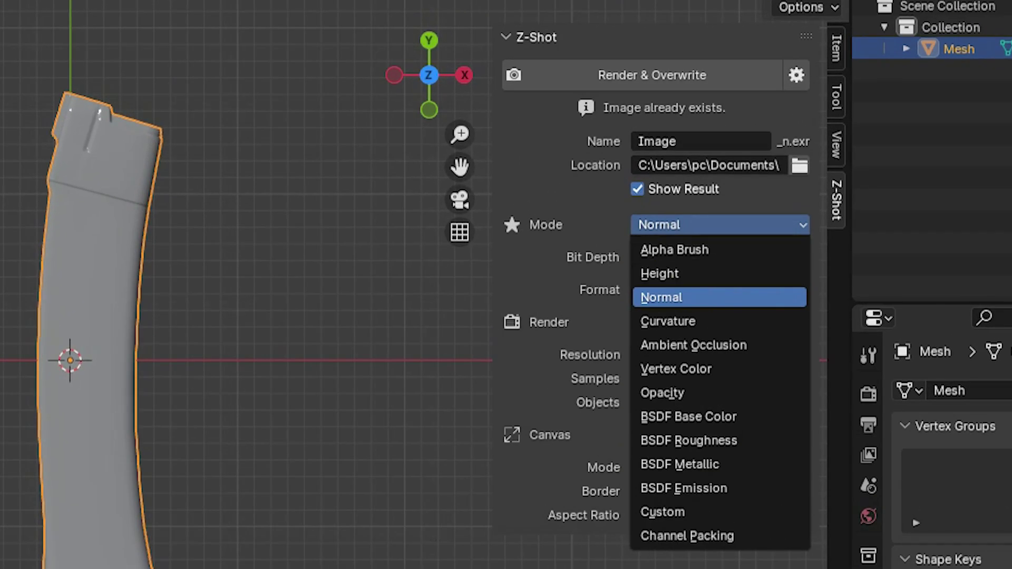
click(668, 321)
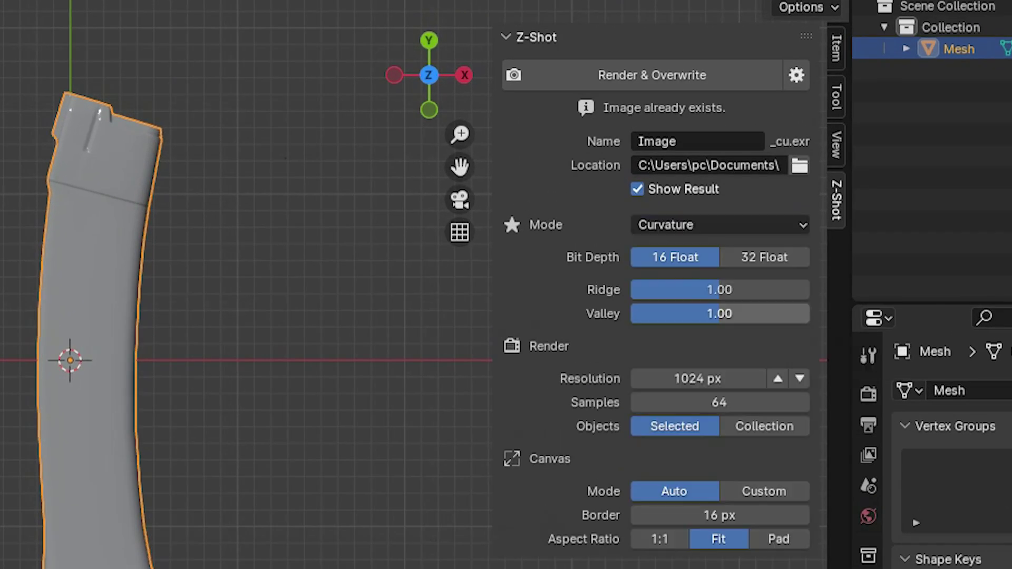
click(796, 75)
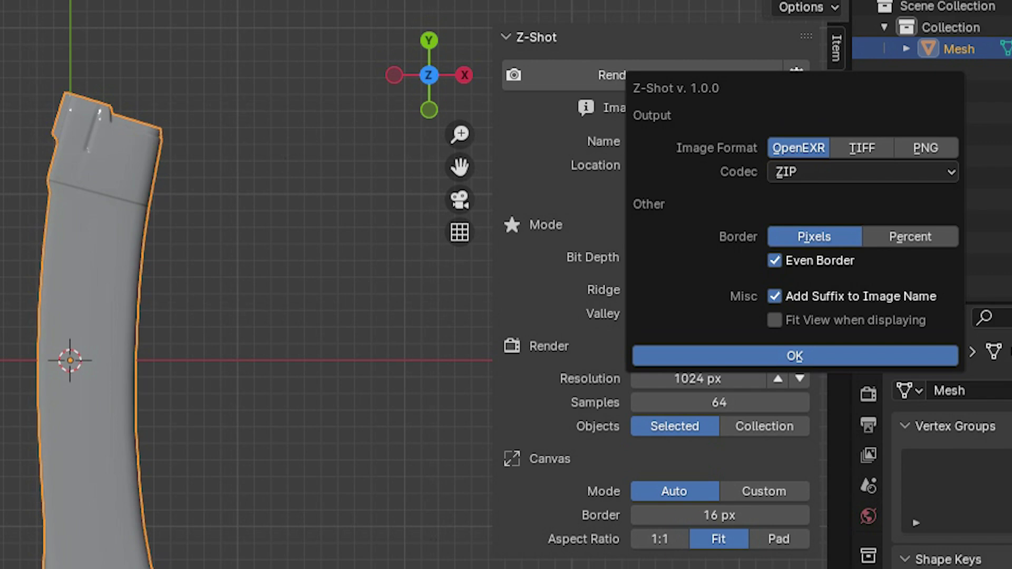
click(795, 356)
click(652, 74)
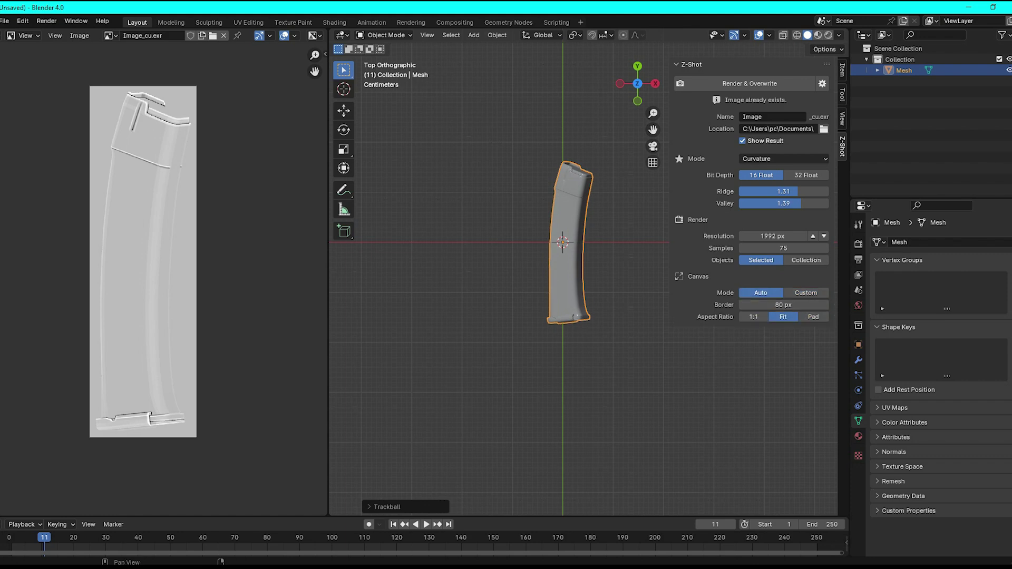
Step: Re-render the curvature map with an 80 px border at 1:1, then pack the stitch maps into Stitches.exr
click(749, 84)
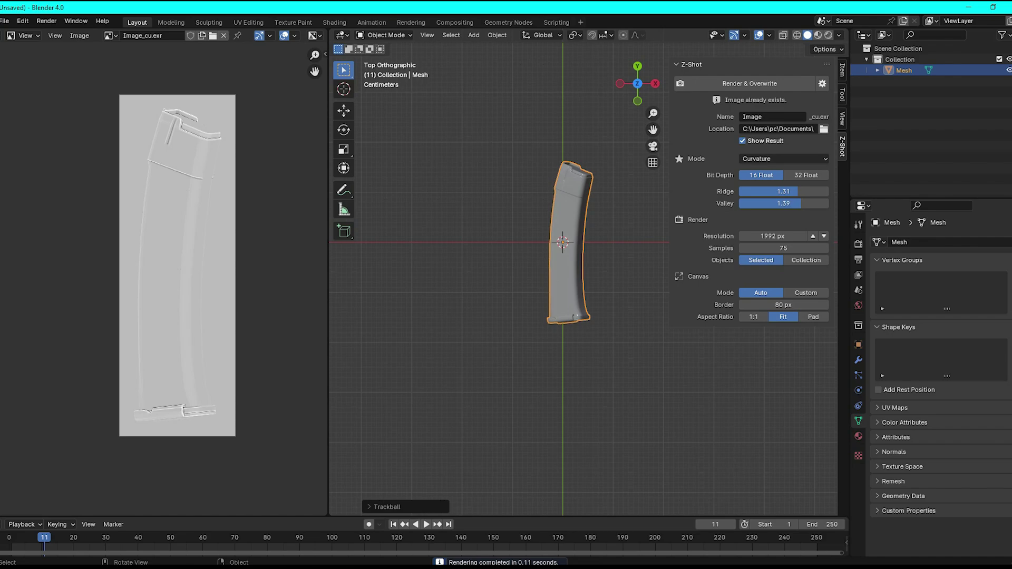
click(750, 83)
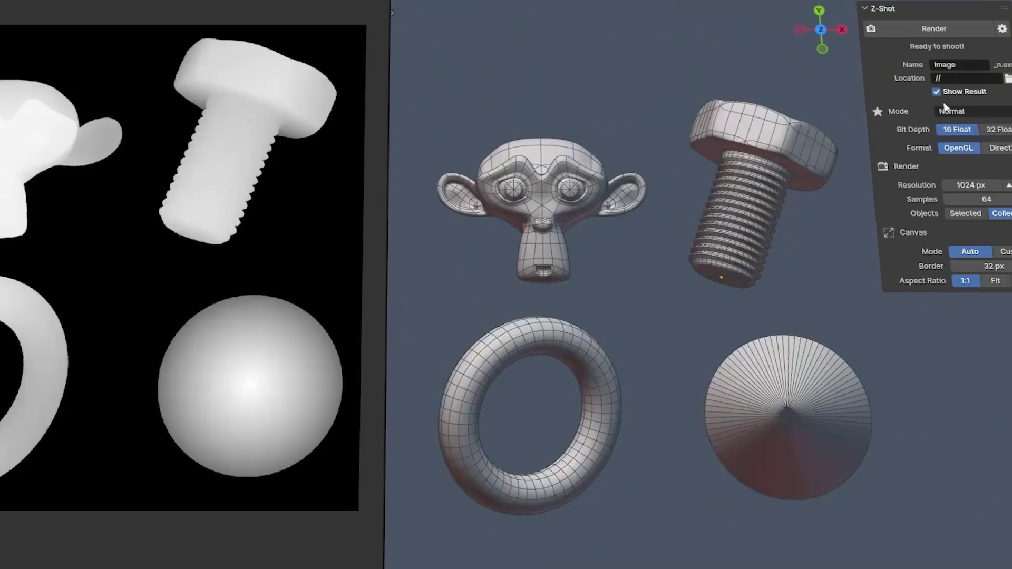
click(933, 27)
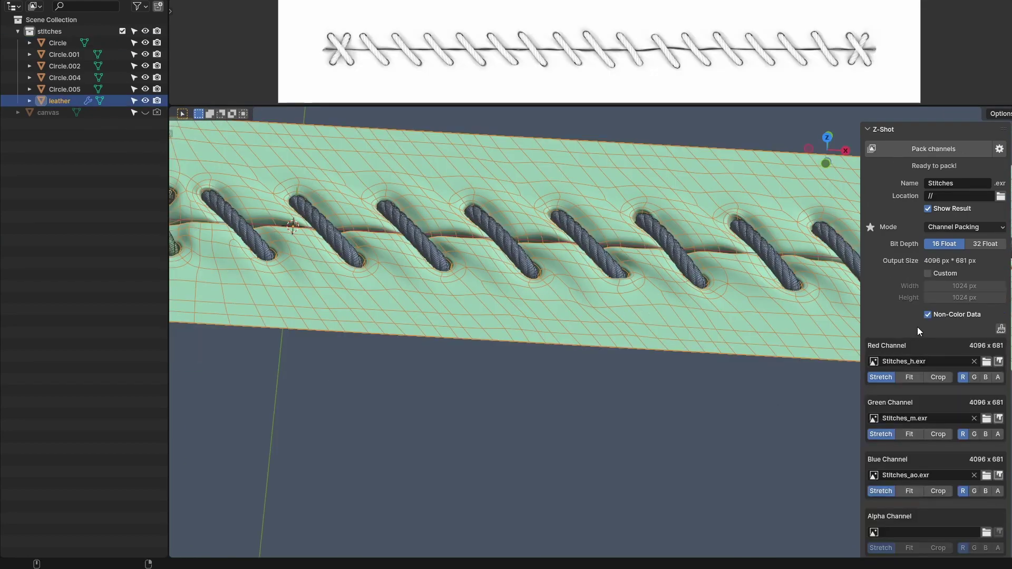
click(931, 153)
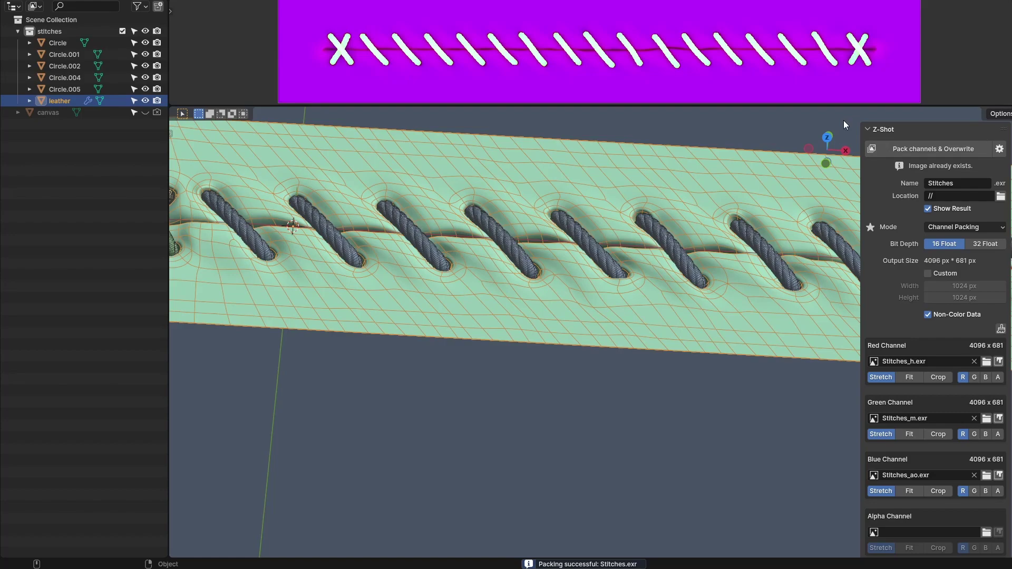
scroll(560, 64, up, 2)
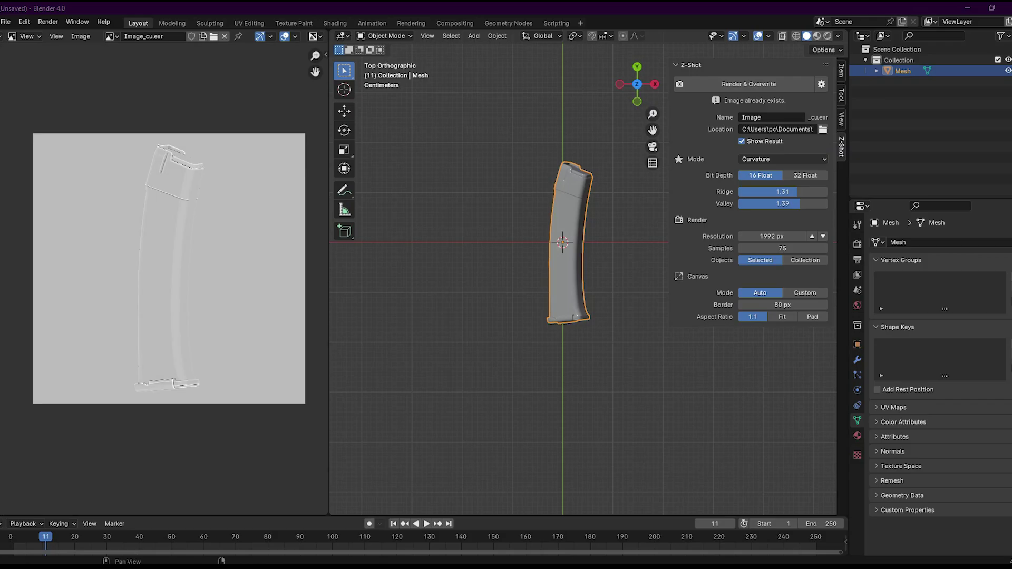
click(783, 158)
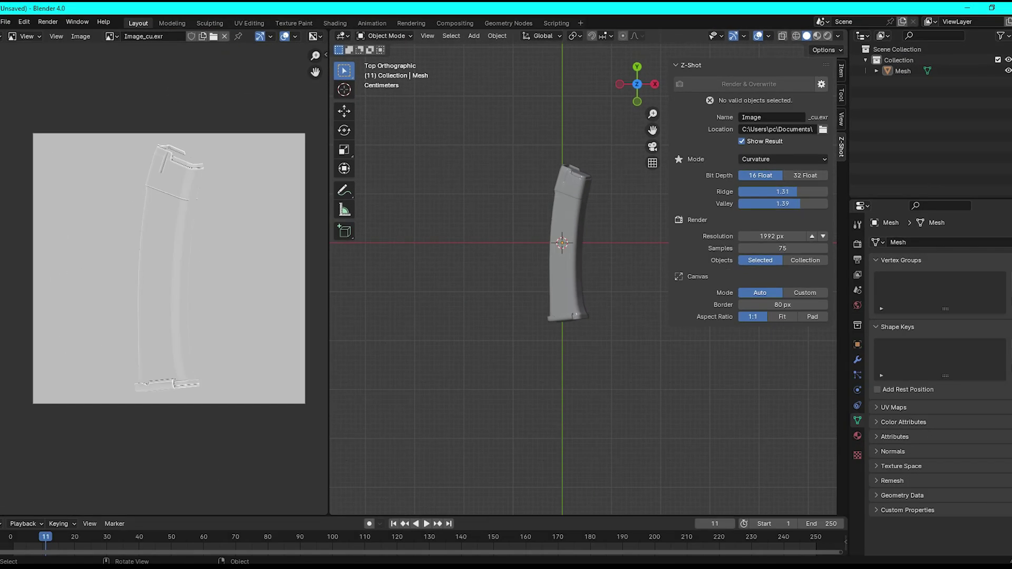
click(564, 284)
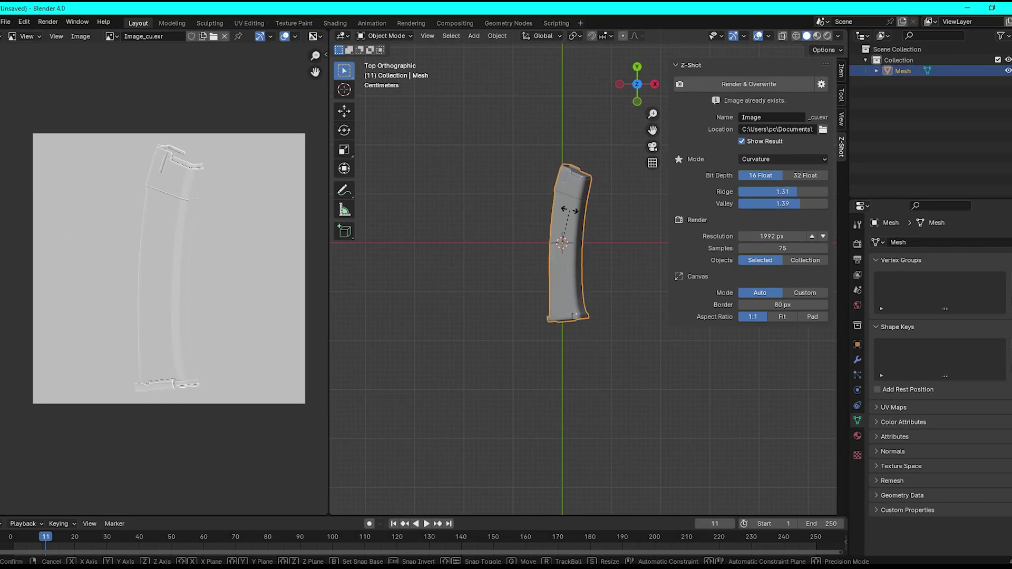
Step: Re-render the mesh's curvature map, overwriting the old file
key(r)
key(r)
key(Return)
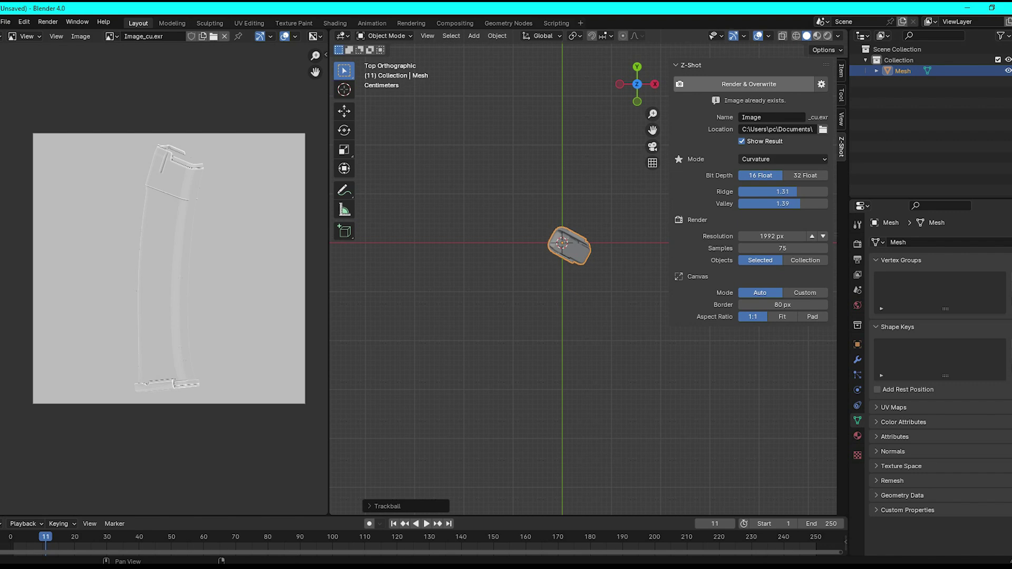
click(748, 83)
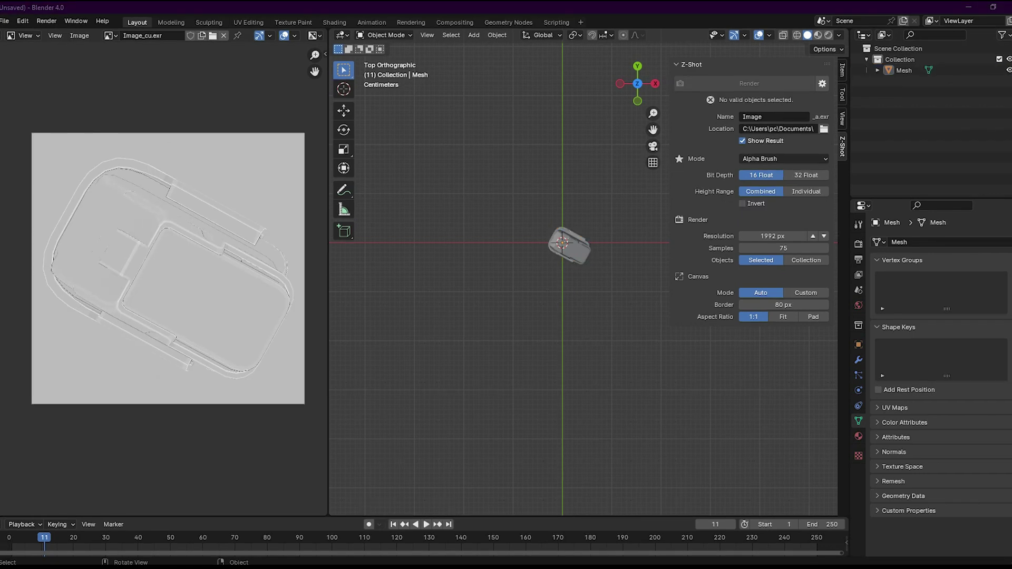
Step: Switch Z-Shot to Custom mode, render the mesh, and bring up the output settings
click(784, 158)
click(770, 316)
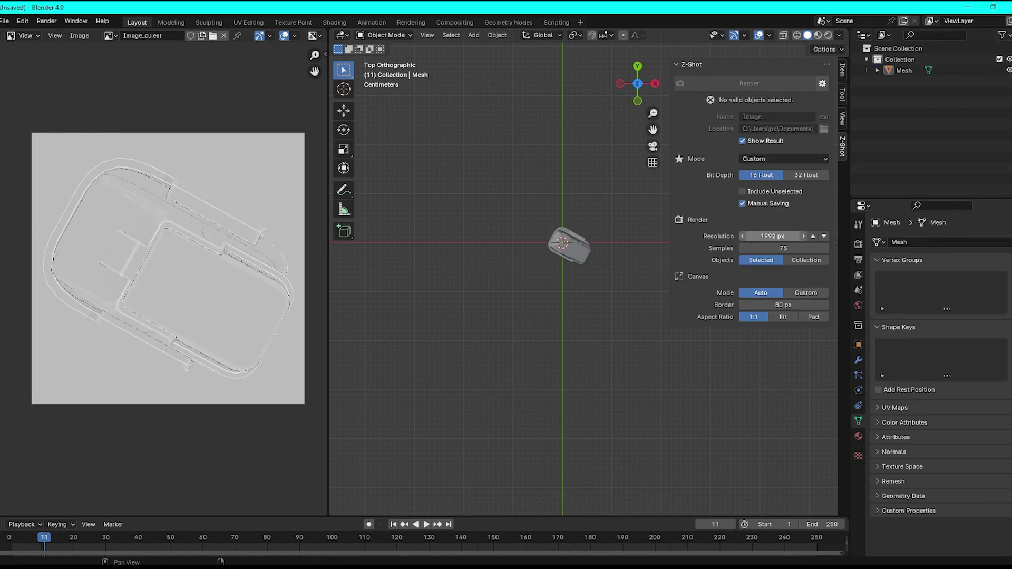
key(a)
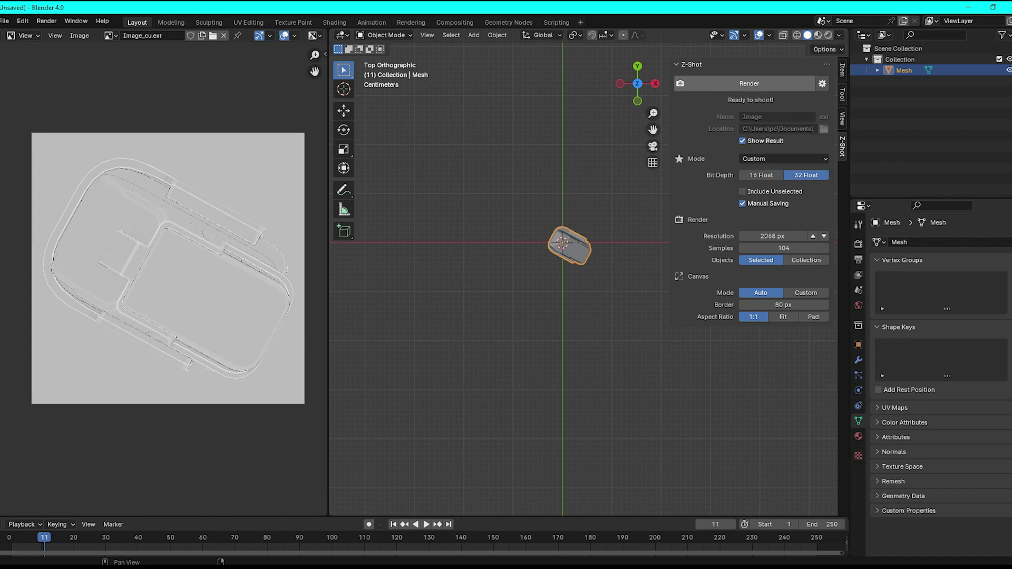
key(F12)
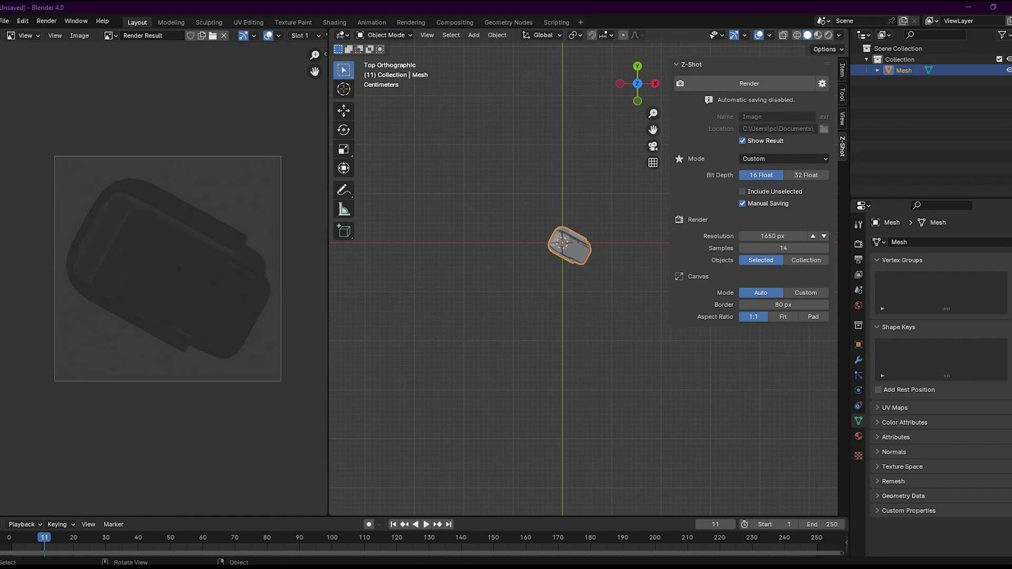
middle_drag(527, 263, 548, 248)
click(823, 83)
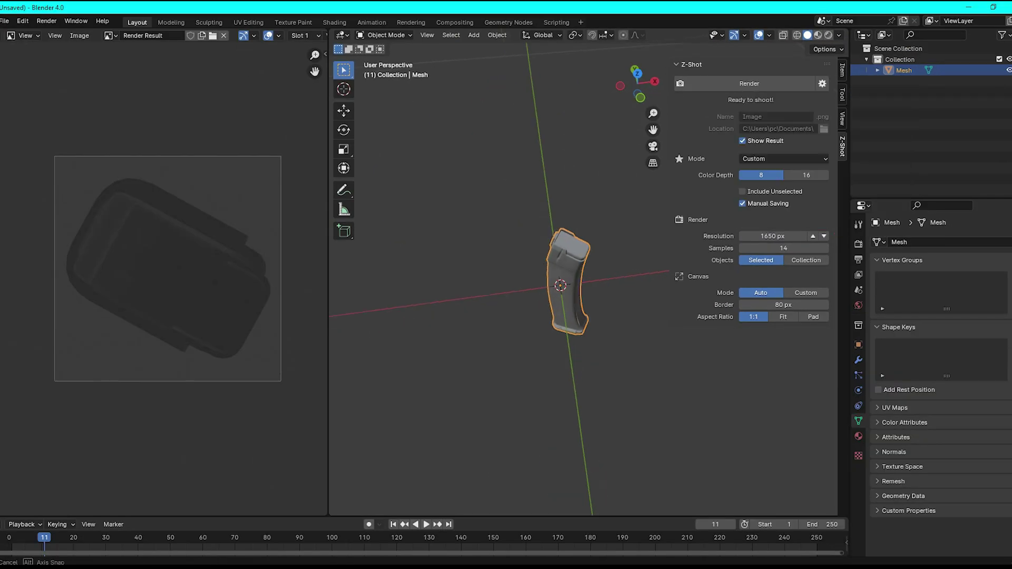
Step: Orbit the 3D view slightly around the scene
middle_drag(580, 284, 590, 285)
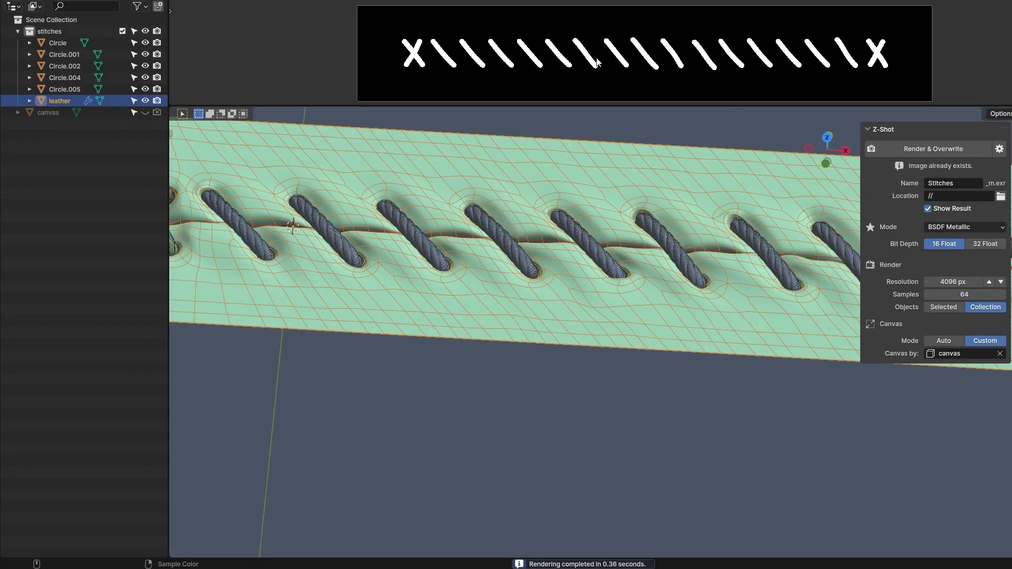
Step: Switch Z-Shot's mode to Channel Packing
scroll(622, 27, up, 4)
scroll(563, 64, down, 2)
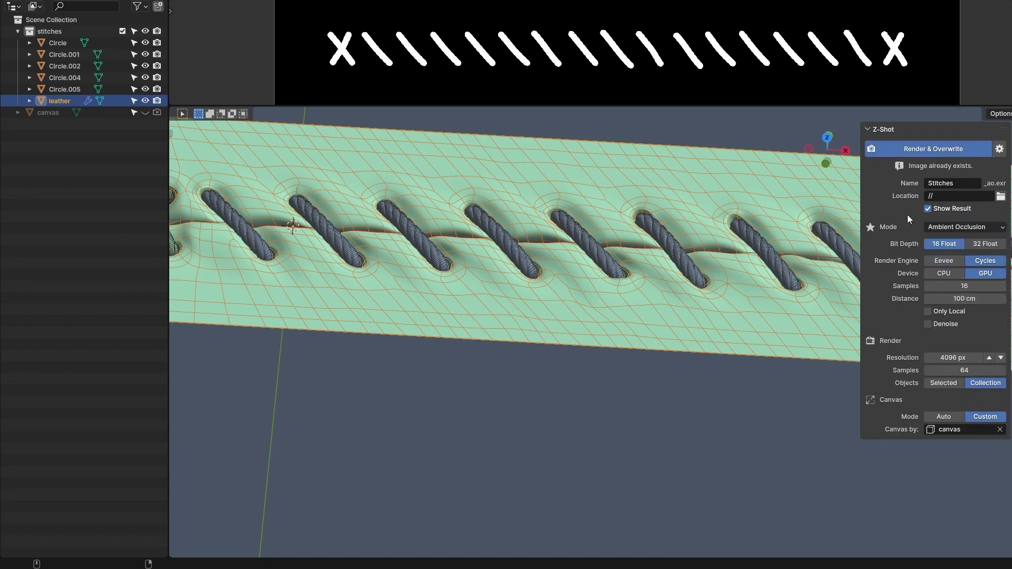
scroll(563, 64, up, 5)
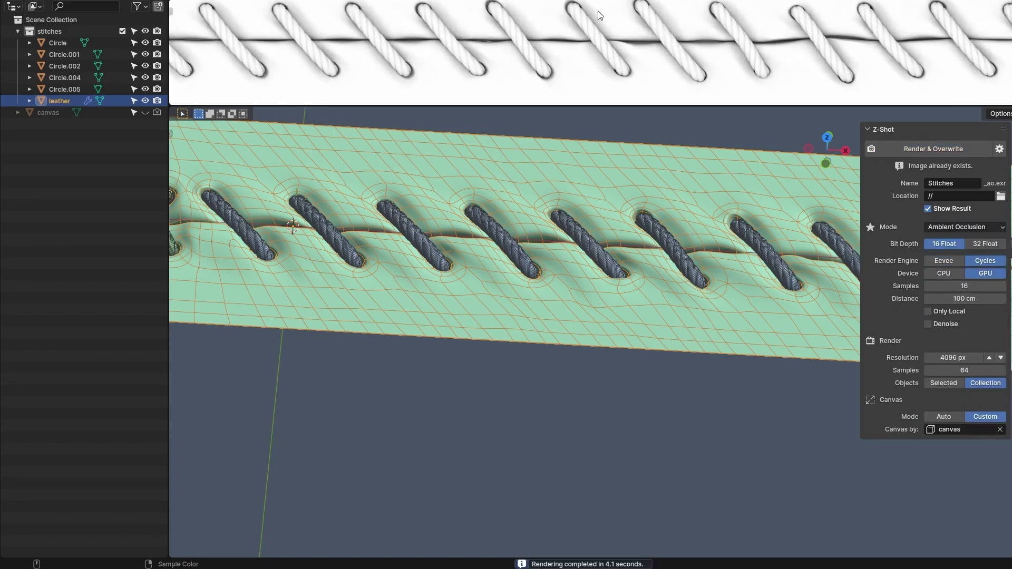
scroll(564, 57, down, 6)
click(957, 228)
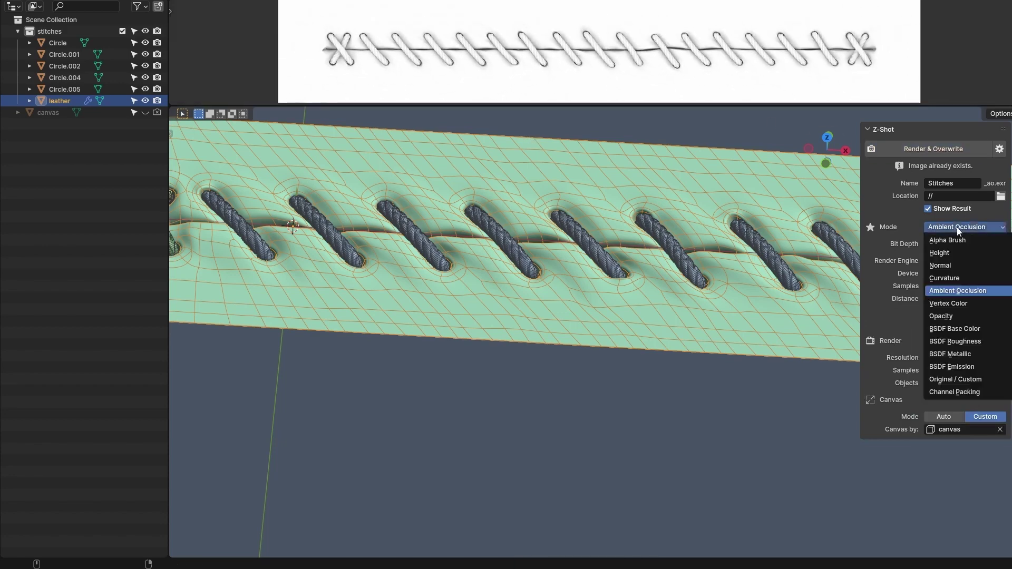
click(964, 393)
Step: Pack Stitches_h, Stitches_m and Stitches_ao into red, green and blue, then begin Save As
click(932, 362)
click(934, 390)
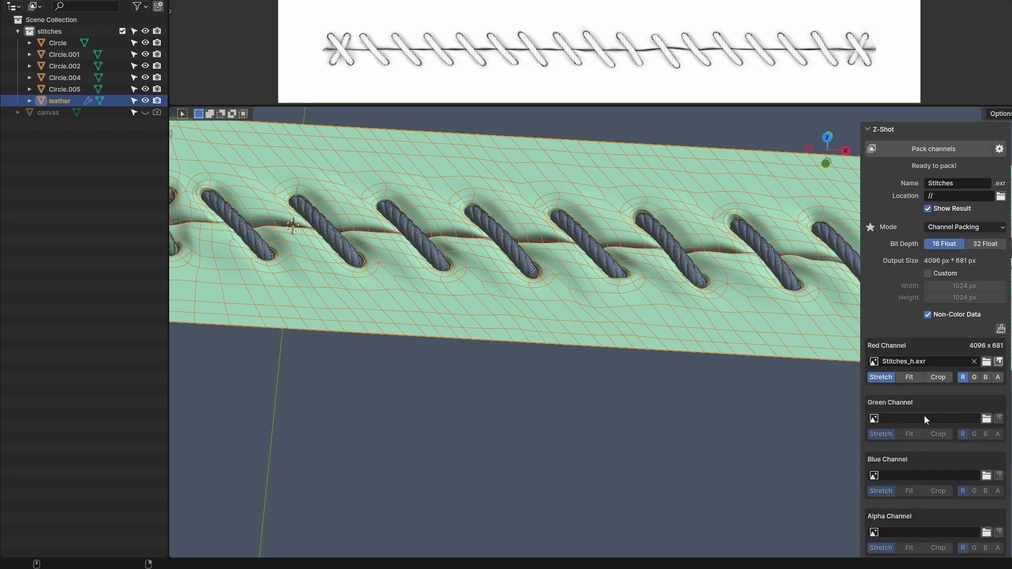
click(924, 420)
click(922, 459)
click(922, 475)
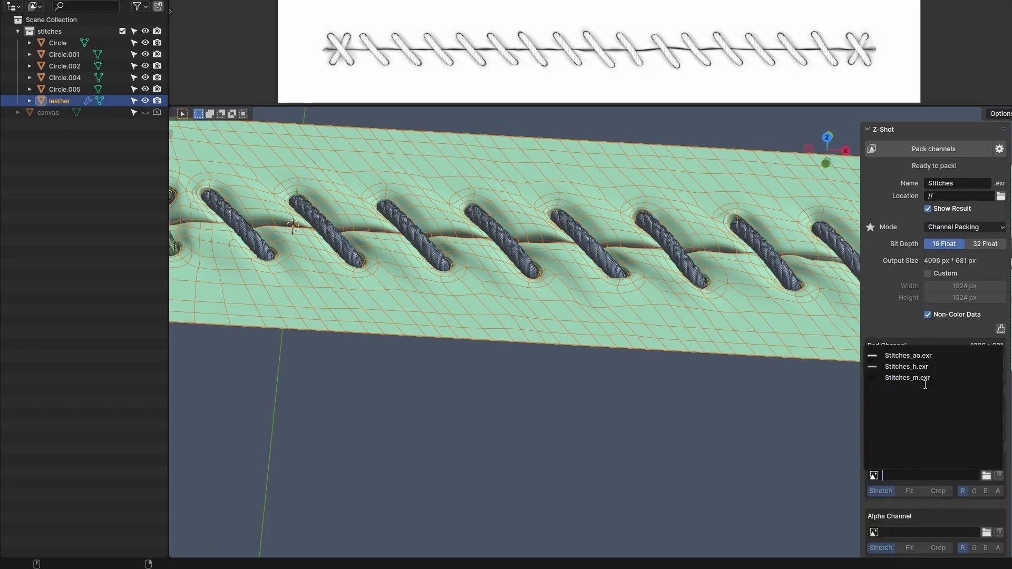
click(929, 354)
click(929, 150)
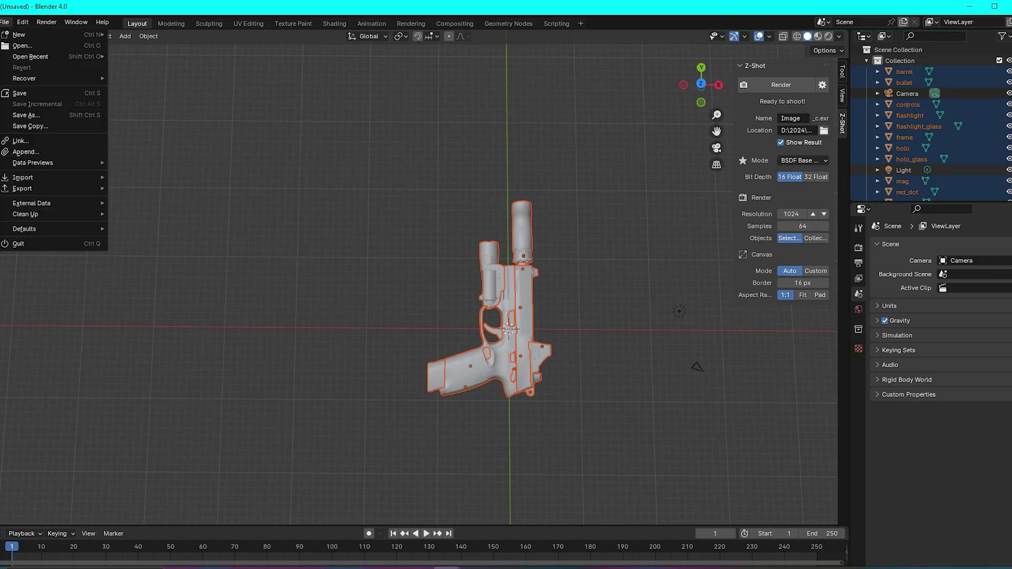
click(27, 114)
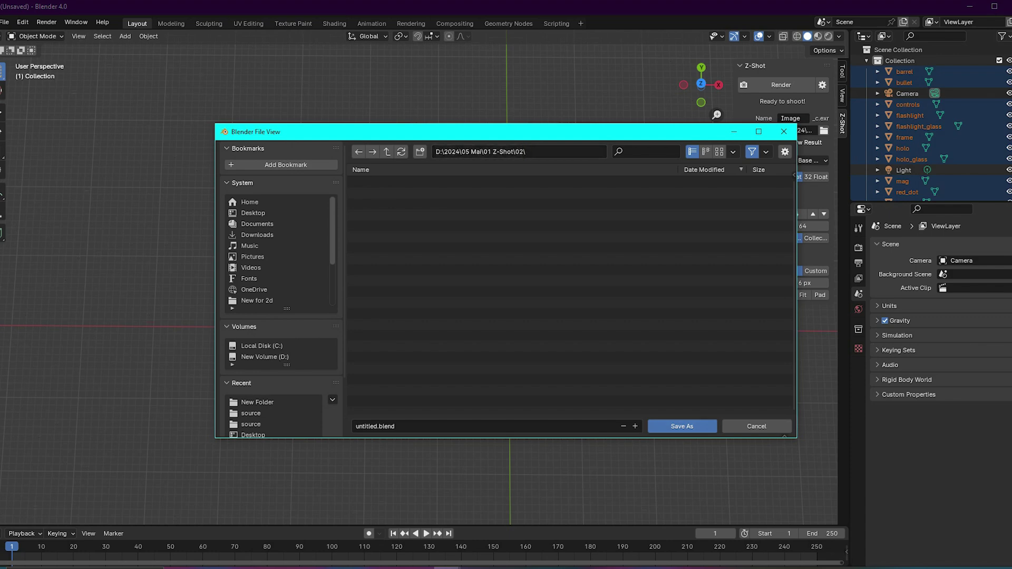
Step: Save the project as untitled.blend in the 02 folder, then review Z-Shot's output settings
click(682, 426)
scroll(464, 295, up, 2)
click(822, 85)
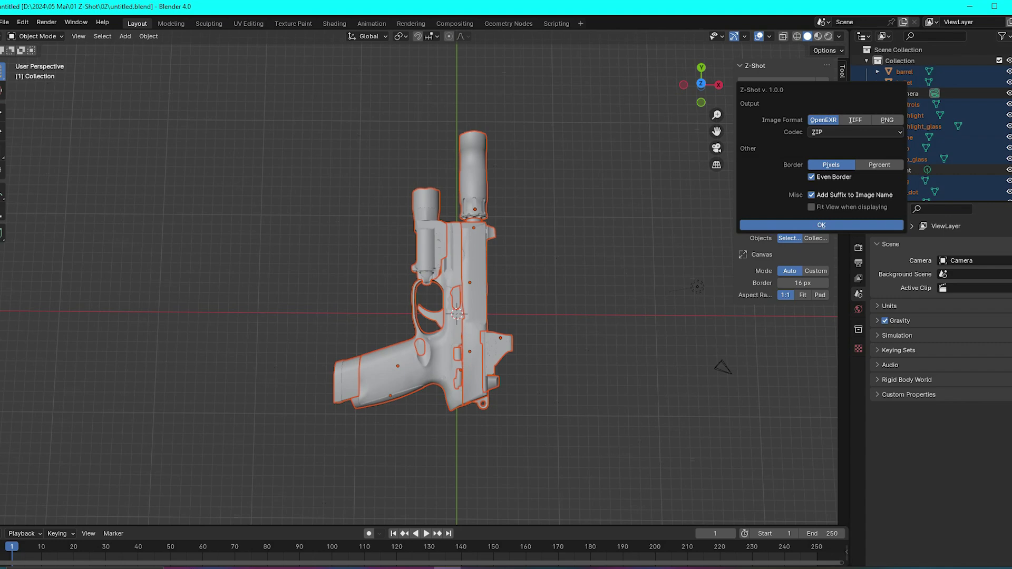
key(Return)
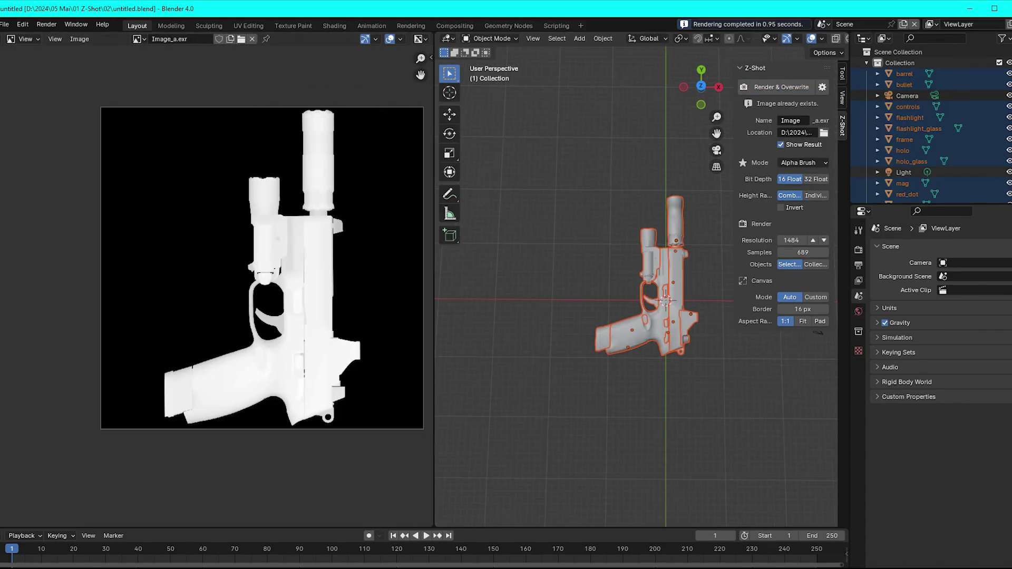
Step: Rename the rendered alpha image to 'A'
scroll(253, 268, down, 1)
double_click(161, 39)
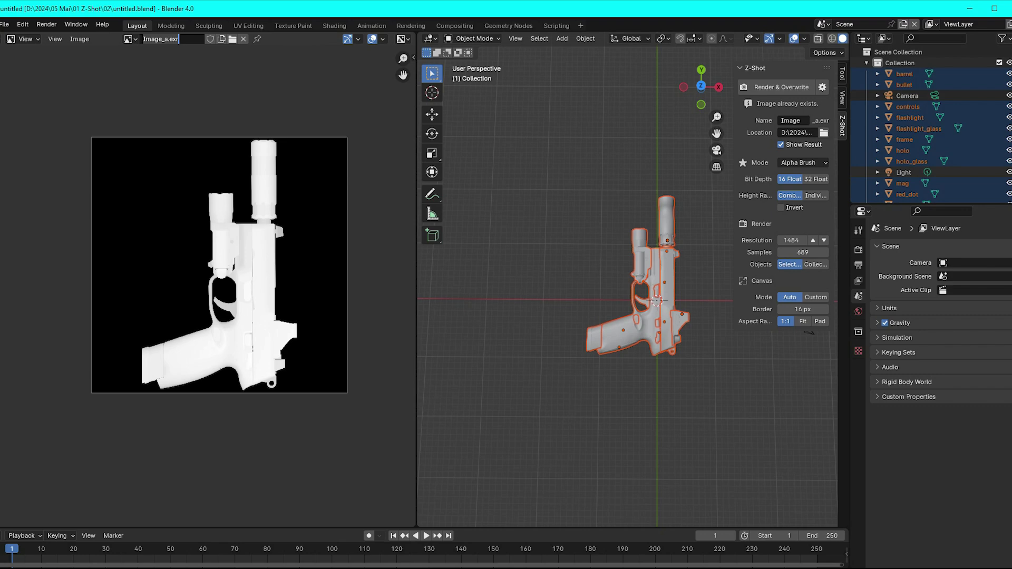
text(A)
key(Return)
Step: Switch the Z-Shot render mode to Curvature, then later to BSDF Base Color
click(801, 163)
click(801, 211)
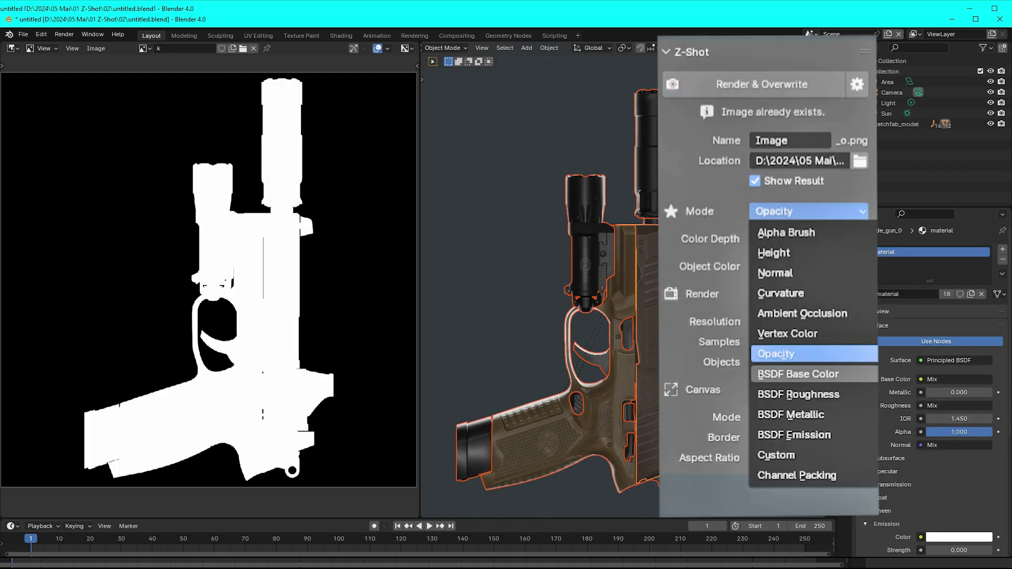
click(798, 374)
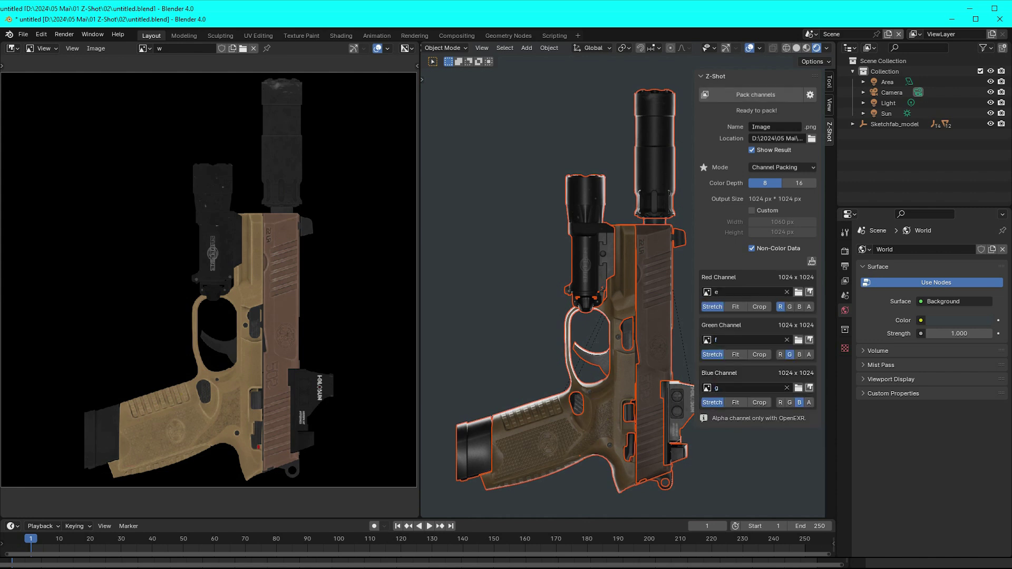
Step: Pack the three maps into Image.png, then pack A.001, B.001, C.001 into Image.exr with a 16 px border
click(755, 94)
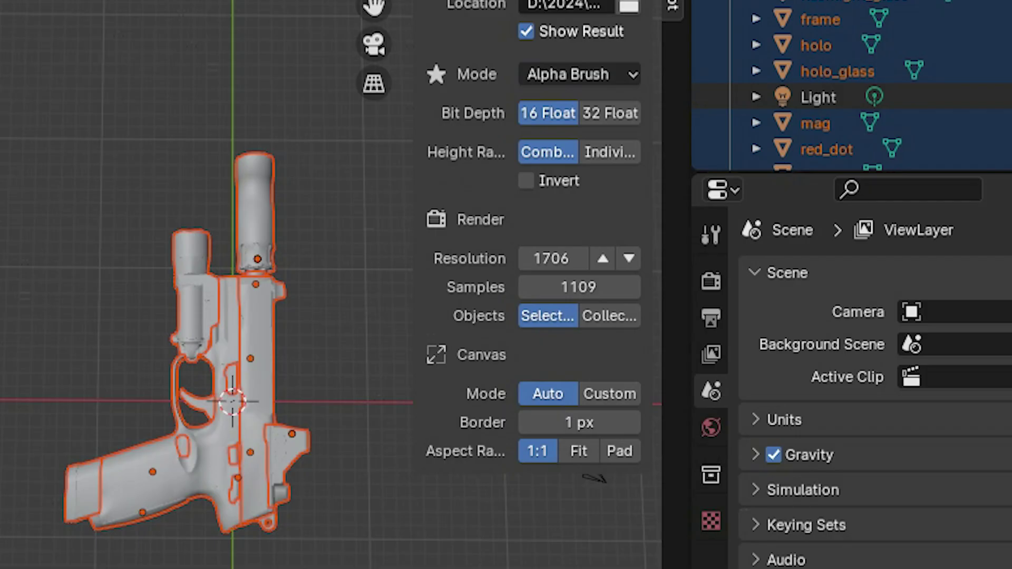
text(16)
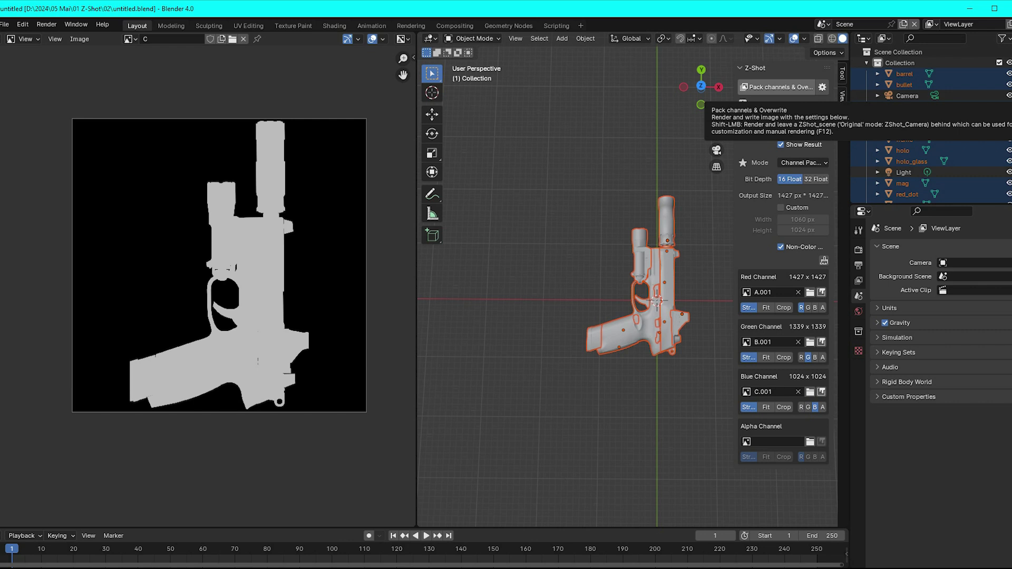
click(778, 87)
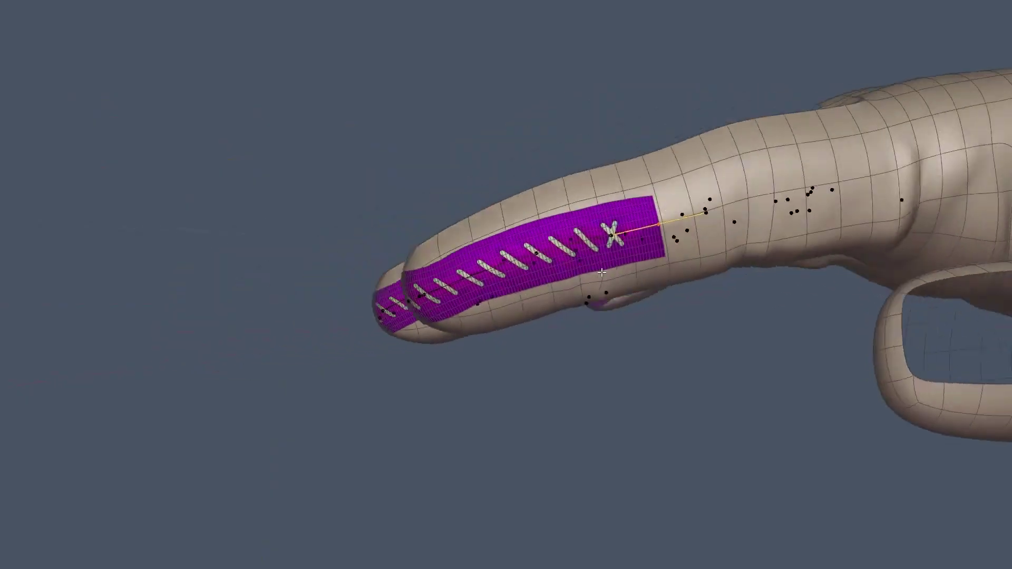
Step: Extend the purple stitch strip further along the finger toward the hand and inspect it
drag(669, 224, 842, 189)
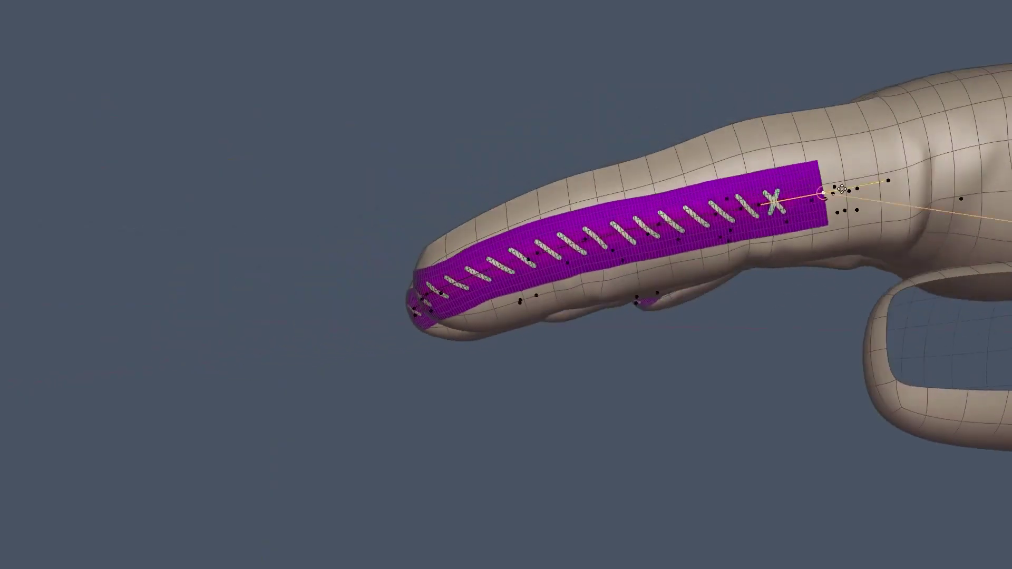
middle_drag(911, 177, 712, 191)
middle_drag(858, 195, 933, 223)
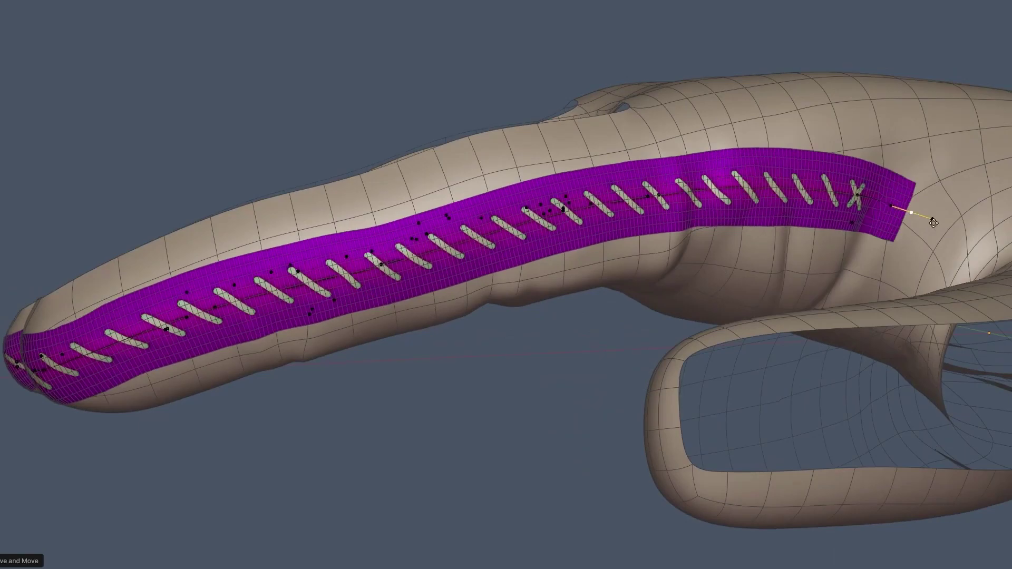